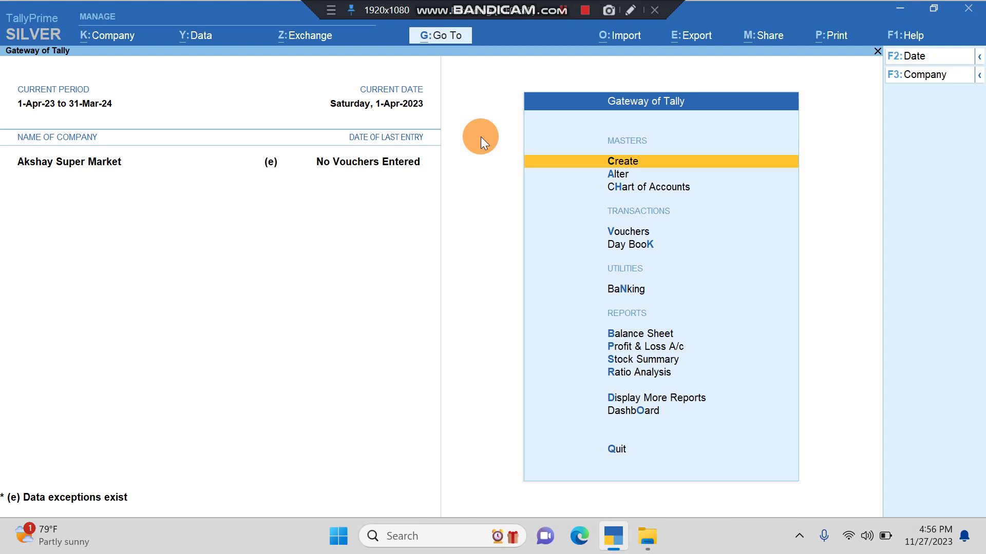
Step: Configure the transactions sample Excel export for Sales vouchers, saving Sales.xlsx to the Templates folder
{"action": "left_click", "coordinate": [626, 37]}
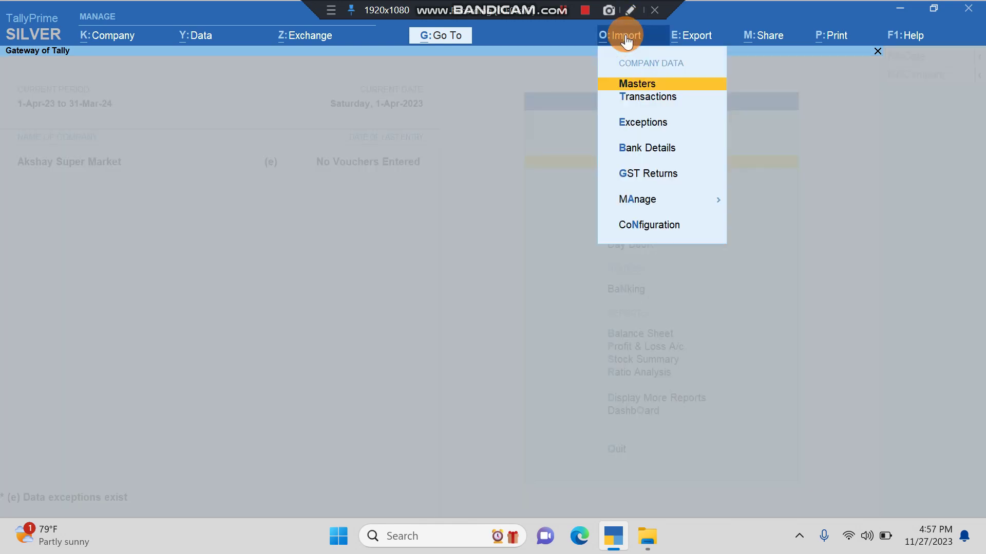
{"action": "left_click", "coordinate": [628, 102]}
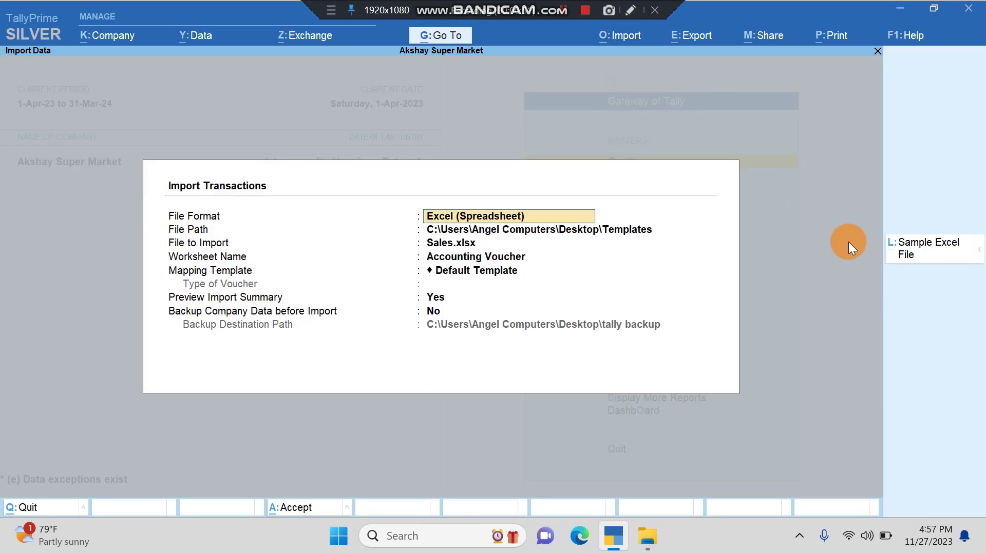
{"action": "left_click", "coordinate": [927, 257]}
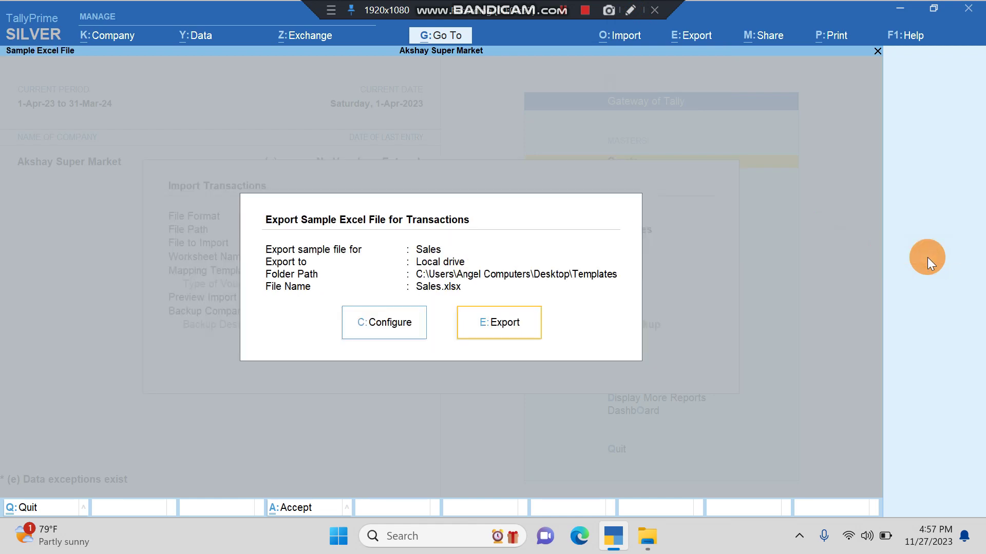
{"action": "left_click", "coordinate": [369, 318]}
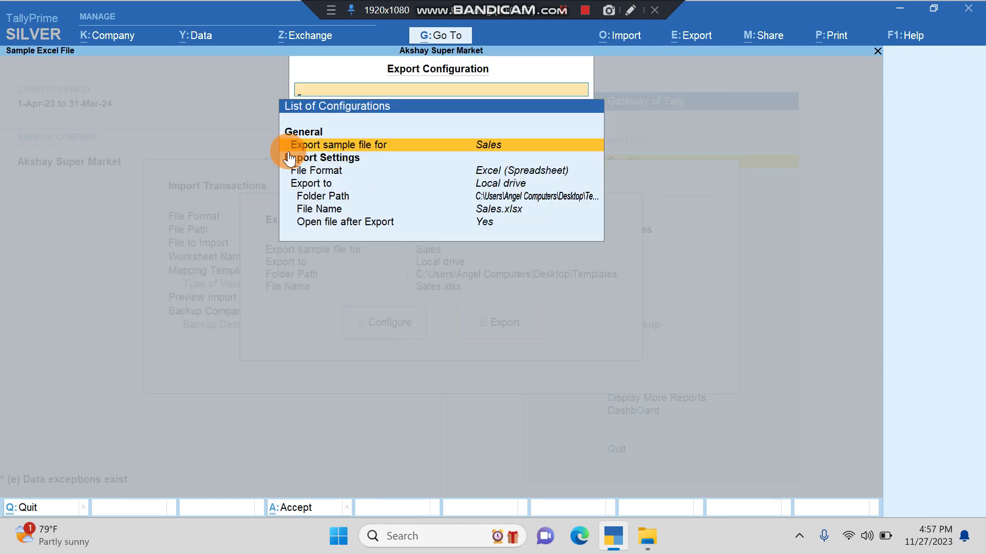
{"action": "left_click", "coordinate": [373, 146]}
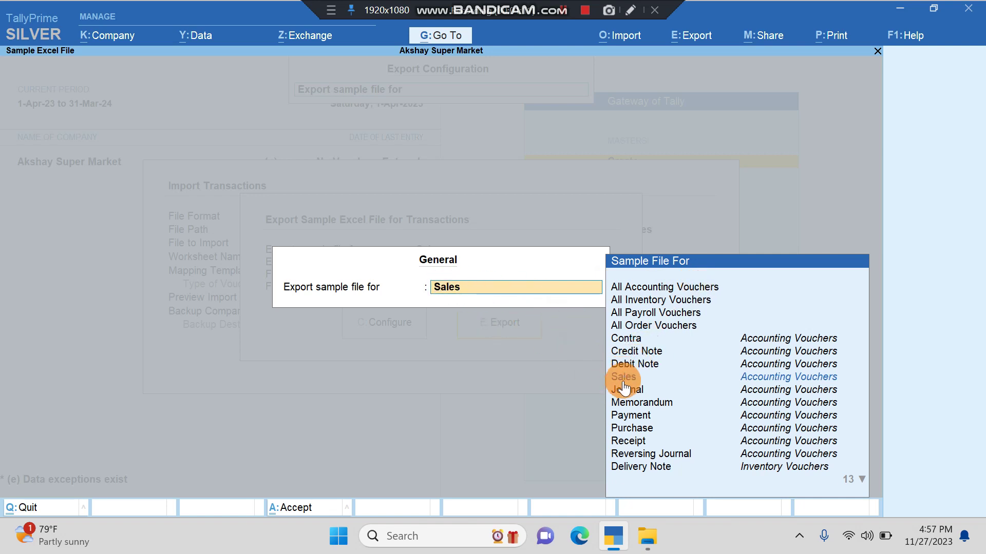
{"action": "key", "text": "Return"}
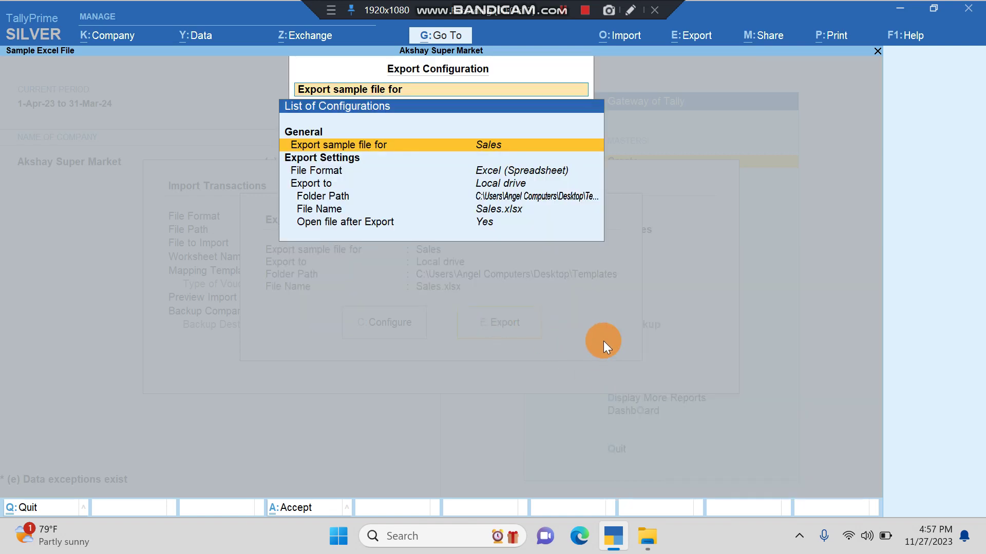
{"action": "key", "text": "ctrl+a"}
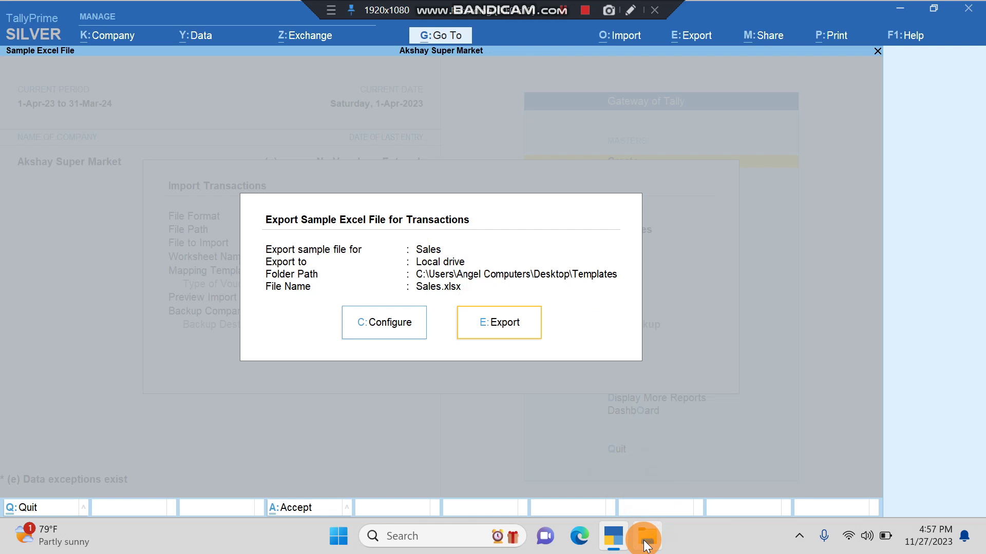
Step: Open Sales.xlsx from the Templates folder window in Excel
{"action": "left_click", "coordinate": [688, 479]}
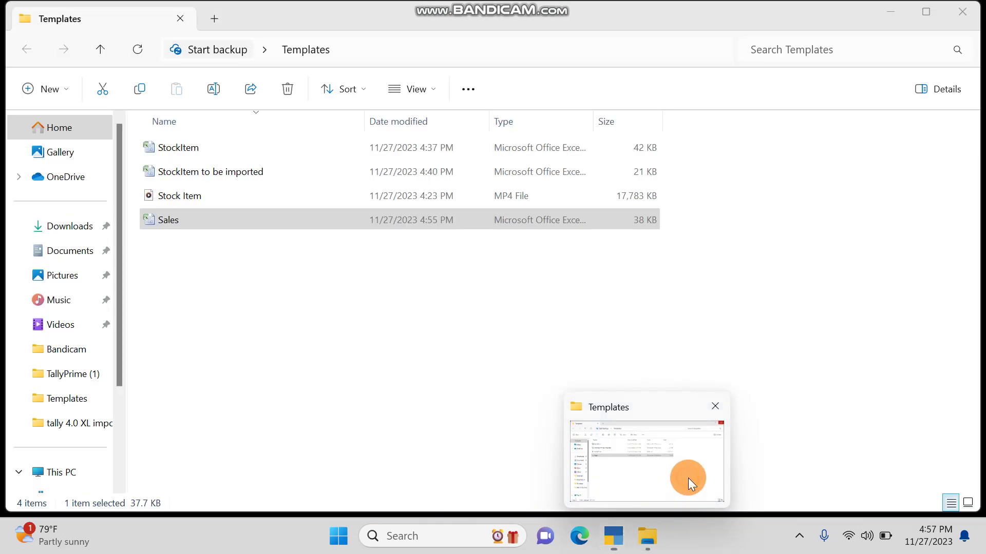
{"action": "left_click", "coordinate": [396, 328]}
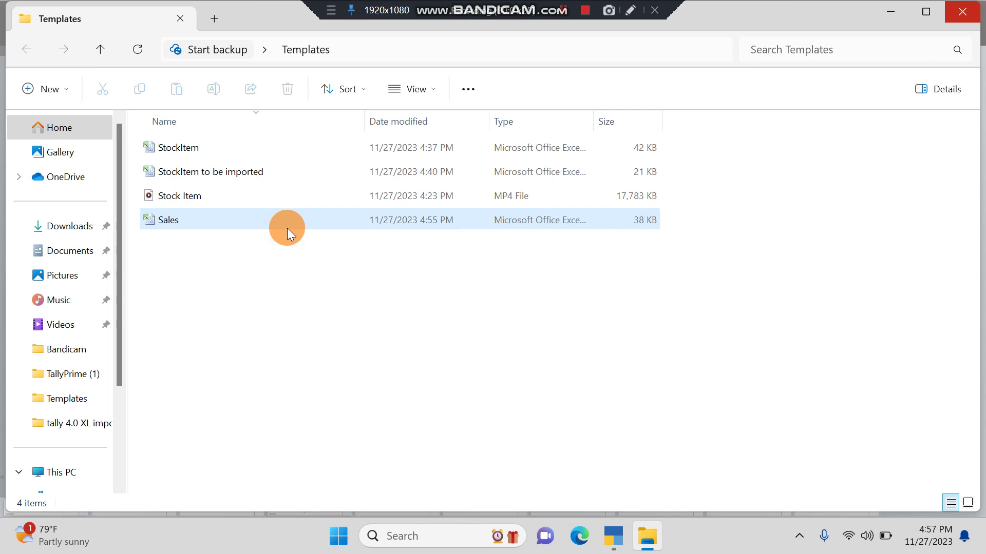
{"action": "double_click", "coordinate": [328, 226]}
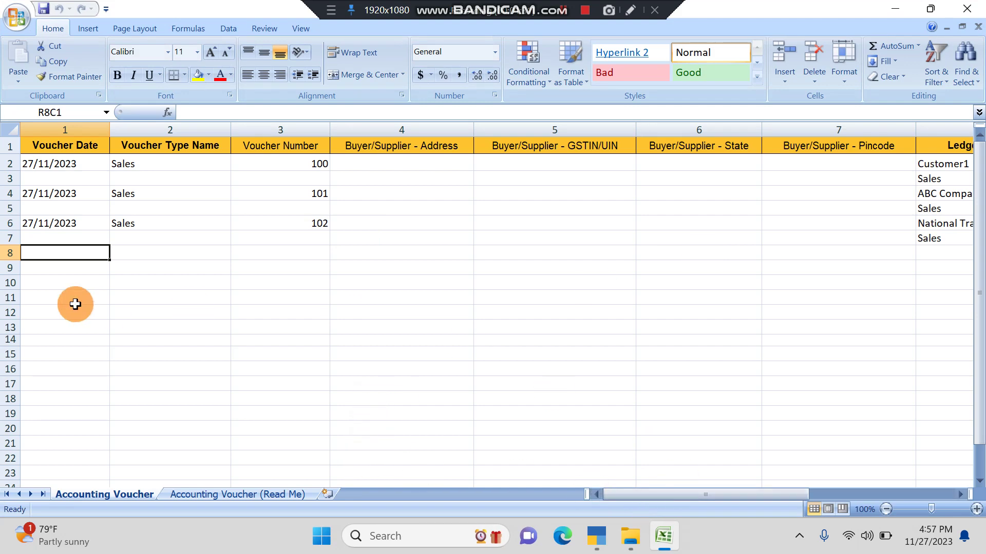
Step: Review vouchers 100–102: each party ledger (Dr) against Sales (Cr) for 10000, 5000 and 15000
{"action": "left_click", "coordinate": [48, 161]}
{"action": "key", "text": "Right"}
{"action": "key", "text": "Right"}
{"action": "key", "text": "Right"}
{"action": "key", "text": "Right"}
{"action": "key", "text": "Right"}
{"action": "key", "text": "Right"}
{"action": "key", "text": "Right"}
{"action": "key", "text": "Right"}
{"action": "key", "text": "Right"}
{"action": "key", "text": "Right"}
{"action": "key", "text": "Right"}
{"action": "key", "text": "Right"}
{"action": "key", "text": "Right"}
{"action": "key", "text": "Right"}
{"action": "key", "text": "Right"}
{"action": "key", "text": "Right"}
{"action": "key", "text": "Right"}
{"action": "key", "text": "Right"}
{"action": "key", "text": "Right"}
{"action": "key", "text": "Right"}
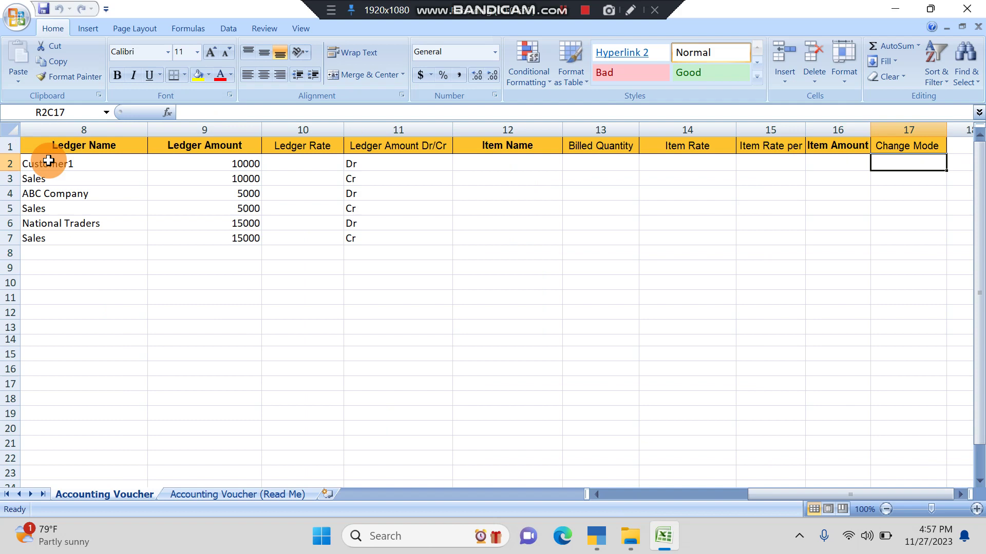
{"action": "key", "text": "Left"}
{"action": "key", "text": "Left"}
{"action": "key", "text": "Left"}
{"action": "key", "text": "Left"}
{"action": "key", "text": "Left"}
{"action": "key", "text": "Left"}
{"action": "key", "text": "Left"}
{"action": "key", "text": "Left"}
{"action": "key", "text": "Left"}
{"action": "key", "text": "Left"}
{"action": "key", "text": "Left"}
{"action": "key", "text": "Left"}
{"action": "key", "text": "Left"}
{"action": "key", "text": "Left"}
{"action": "key", "text": "Left"}
{"action": "key", "text": "Left"}
{"action": "key", "text": "Left"}
{"action": "key", "text": "Left"}
{"action": "key", "text": "Left"}
{"action": "key", "text": "Left"}
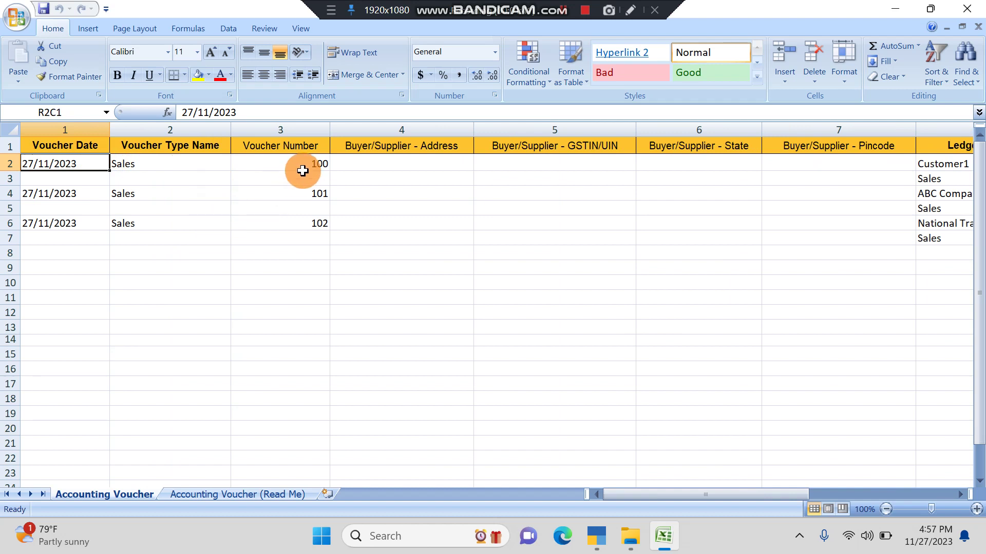
{"action": "left_click", "coordinate": [854, 190]}
{"action": "key", "text": "Right"}
{"action": "key", "text": "Right"}
{"action": "key", "text": "Left"}
{"action": "key", "text": "Left"}
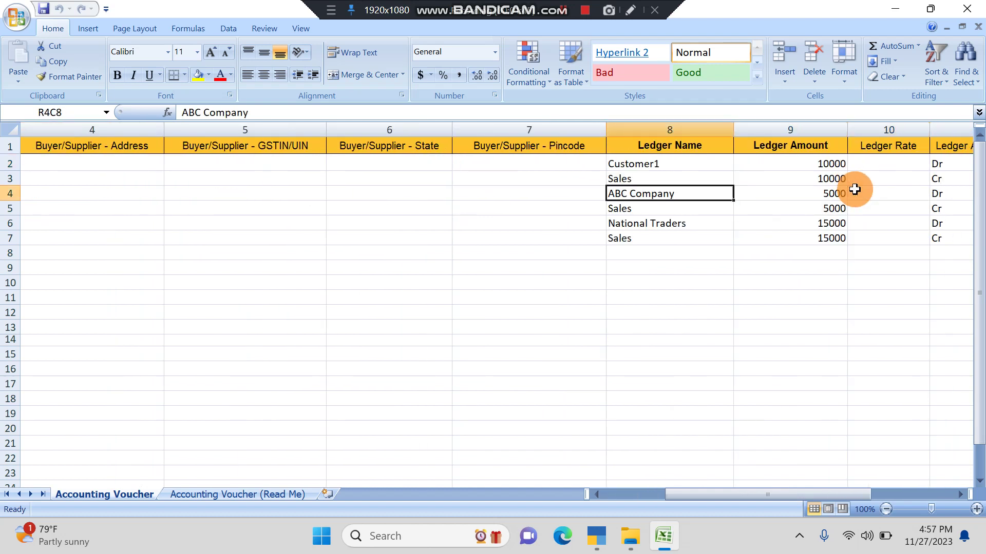
{"action": "key", "text": "Right"}
{"action": "key", "text": "Up"}
{"action": "key", "text": "Up"}
{"action": "key", "text": "Down"}
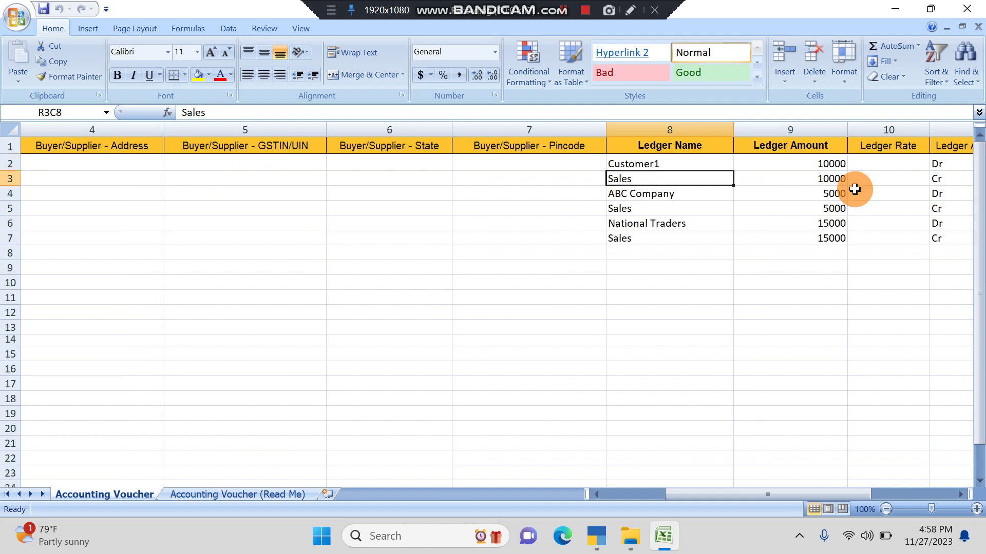
{"action": "key", "text": "Right"}
{"action": "key", "text": "Right"}
{"action": "key", "text": "Up"}
{"action": "key", "text": "Left"}
{"action": "key", "text": "Down"}
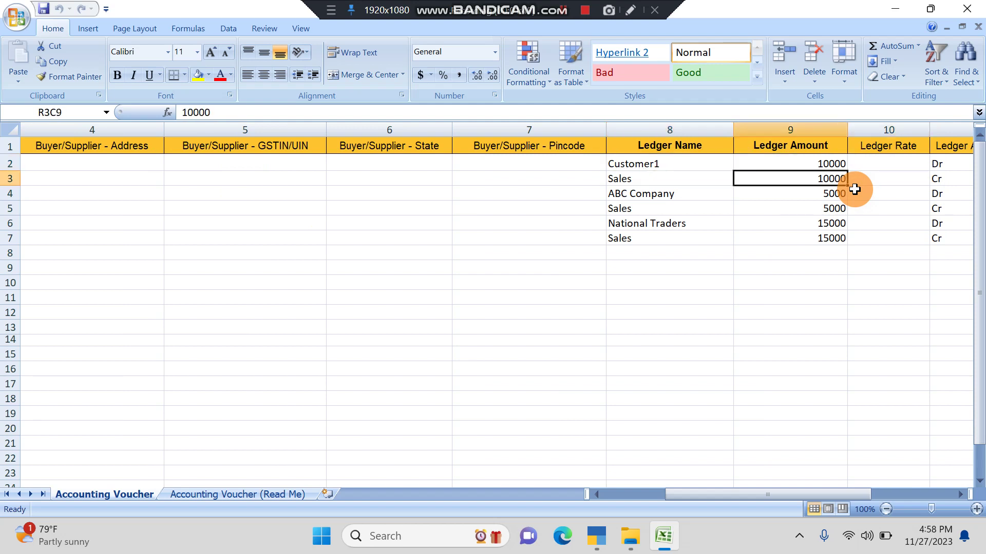
{"action": "key", "text": "Down"}
{"action": "key", "text": "Right"}
Step: Look over the Dr/Cr and empty item columns, then close the workbook and Excel
{"action": "key", "text": "Up"}
{"action": "key", "text": "Right"}
{"action": "key", "text": "Up"}
{"action": "key", "text": "Down"}
{"action": "key", "text": "Right"}
{"action": "key", "text": "Down"}
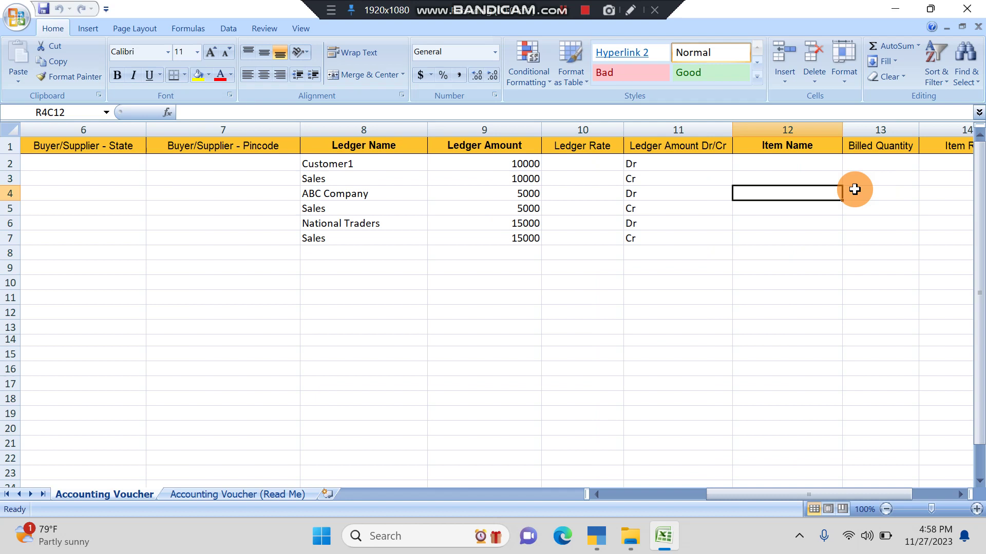
{"action": "key", "text": "Right"}
{"action": "key", "text": "Right"}
{"action": "key", "text": "Right"}
{"action": "key", "text": "Right"}
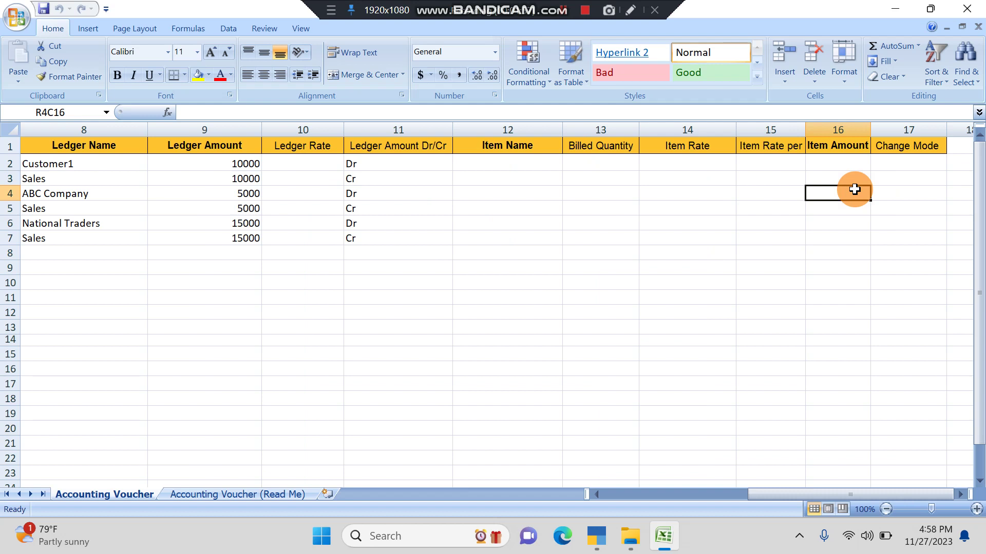
{"action": "key", "text": "Left"}
{"action": "key", "text": "Left"}
{"action": "key", "text": "Left"}
{"action": "key", "text": "Left"}
{"action": "key", "text": "Left"}
{"action": "key", "text": "Left"}
{"action": "key", "text": "Left"}
{"action": "key", "text": "Left"}
{"action": "key", "text": "Left"}
{"action": "key", "text": "Left"}
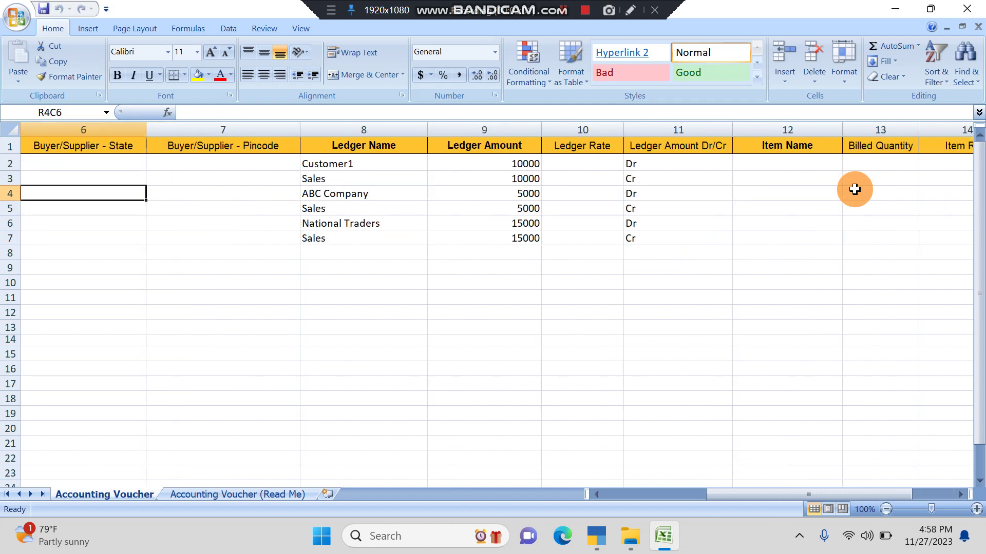
{"action": "left_click", "coordinate": [967, 8]}
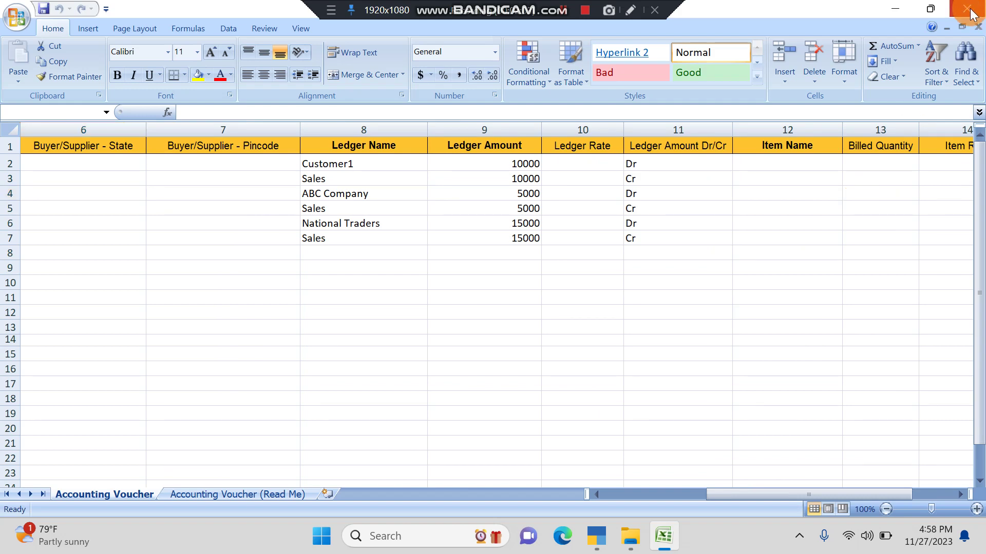
Step: Return to TallyPrime and leave the sample export and import transactions screens
{"action": "mouse_move", "coordinate": [613, 534]}
{"action": "left_click", "coordinate": [660, 457]}
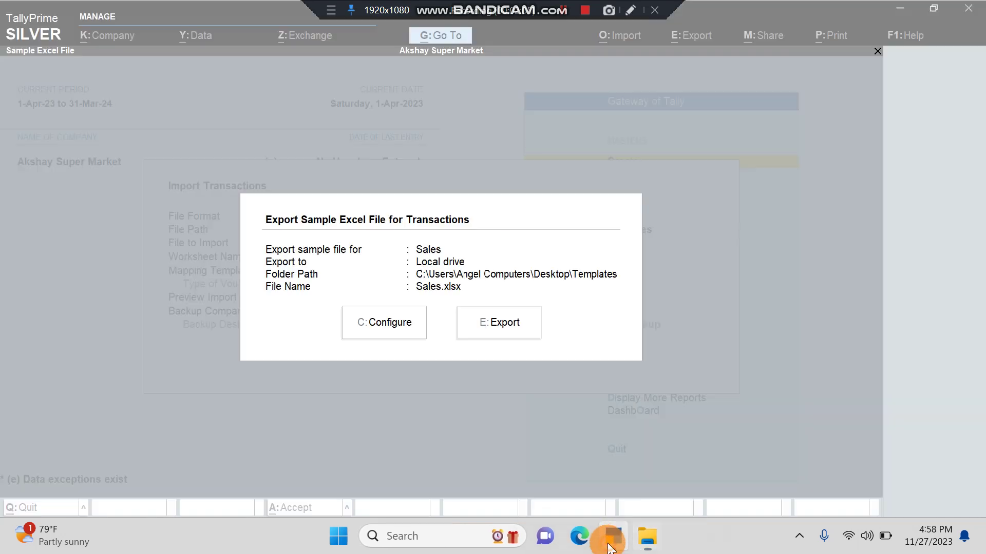
{"action": "key", "text": "Escape"}
{"action": "key", "text": "Escape"}
{"action": "key", "text": "Escape"}
{"action": "key", "text": "n"}
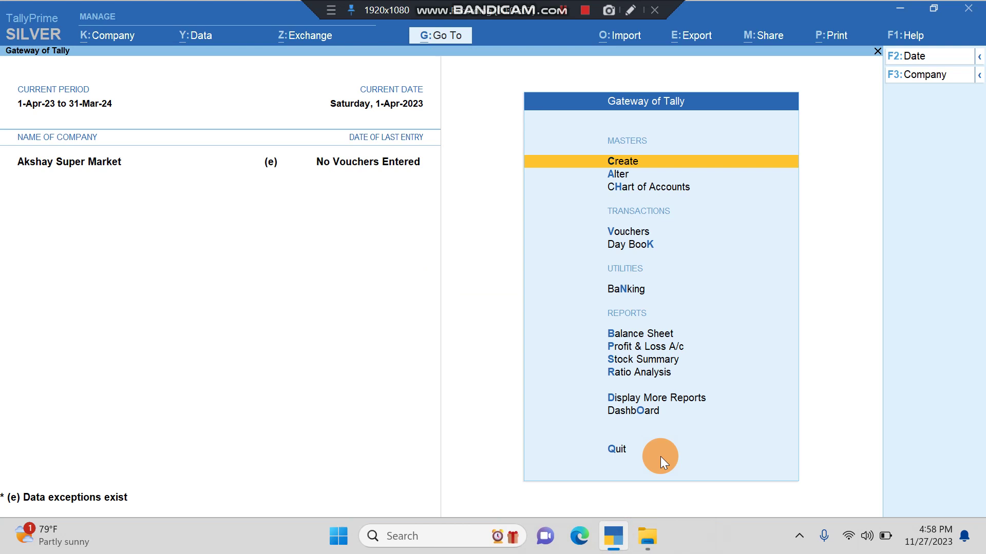
Step: Check the Statistics report under Statements of Accounts shows no Sales vouchers, then close it
{"action": "key", "text": "d"}
{"action": "key", "text": "a"}
{"action": "key", "text": "s"}
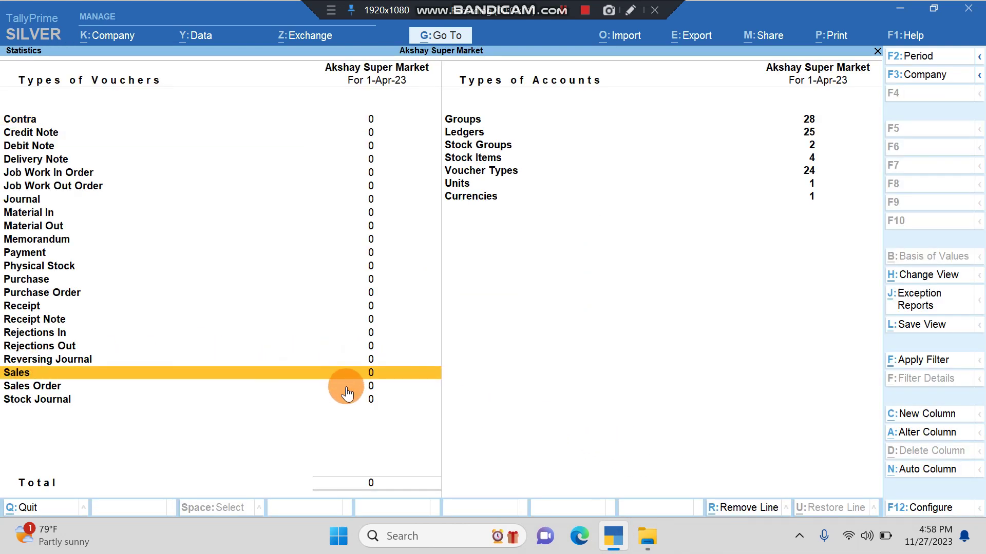
{"action": "key", "text": "Escape"}
{"action": "key", "text": "Escape"}
{"action": "key", "text": "Escape"}
{"action": "key", "text": "Escape"}
Step: Import Sales.xlsx's Accounting Voucher sheet using the Default Template, previewing the summary of 3 Sales vouchers
{"action": "key", "text": "n"}
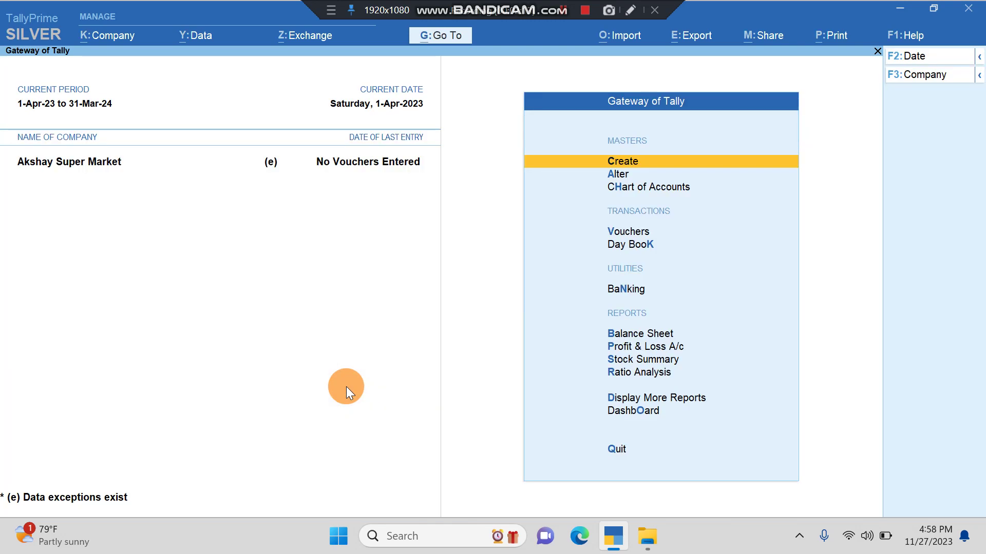
{"action": "left_click", "coordinate": [619, 38]}
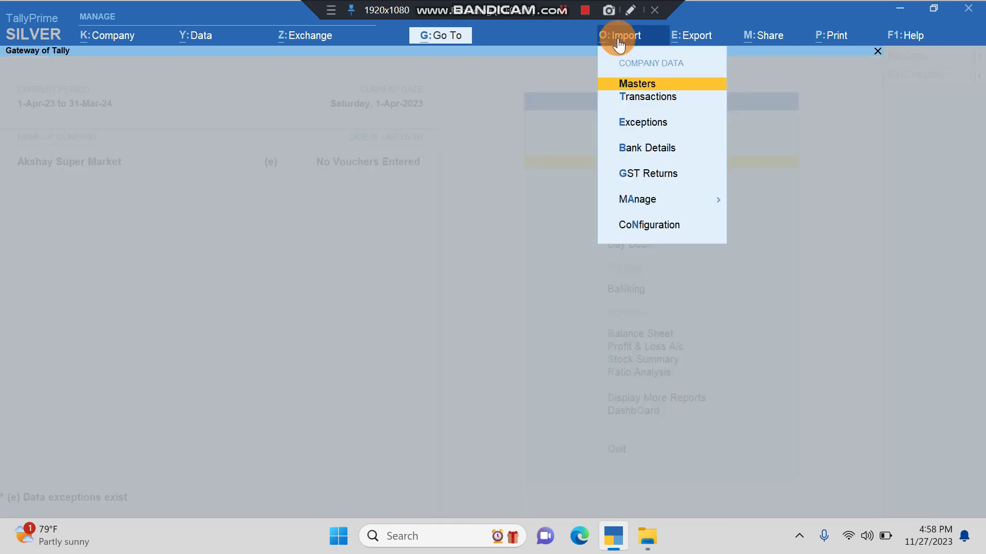
{"action": "left_click", "coordinate": [639, 98]}
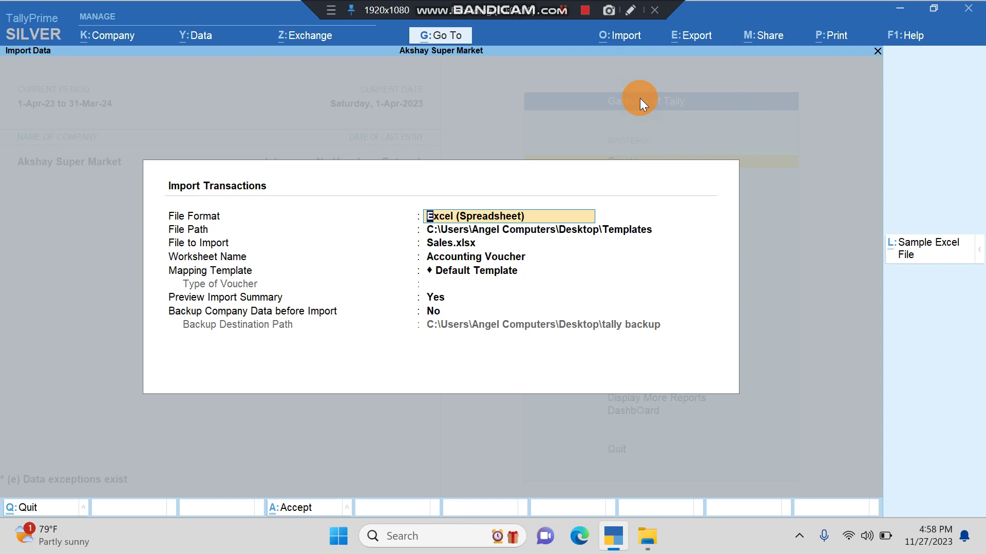
{"action": "key", "text": "Return"}
{"action": "key", "text": "Return"}
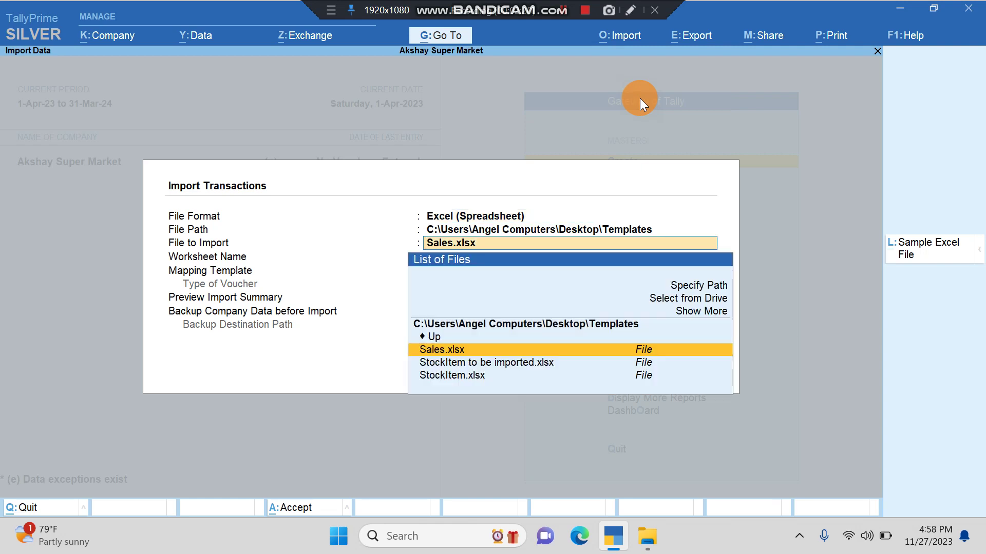
{"action": "key", "text": "Return"}
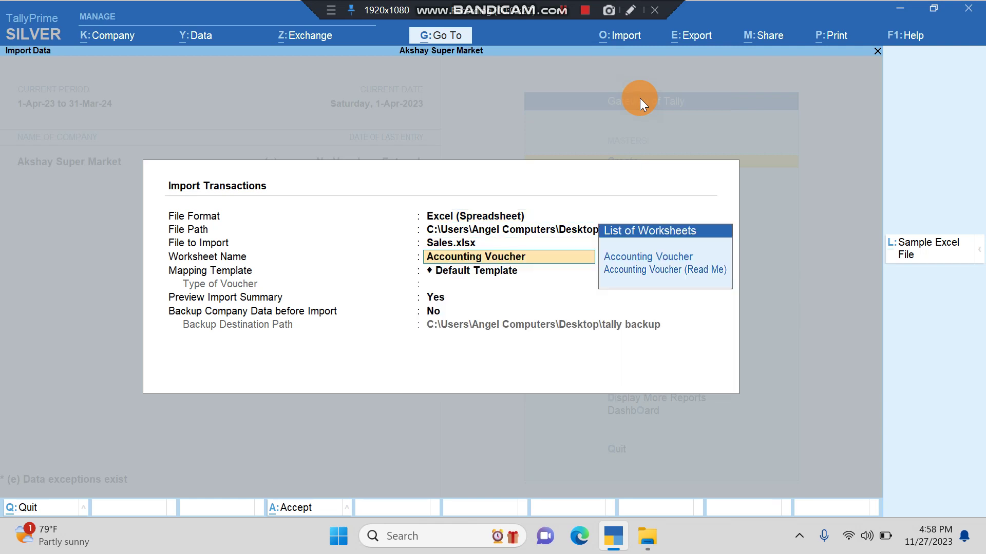
{"action": "key", "text": "Return"}
{"action": "key", "text": "Return"}
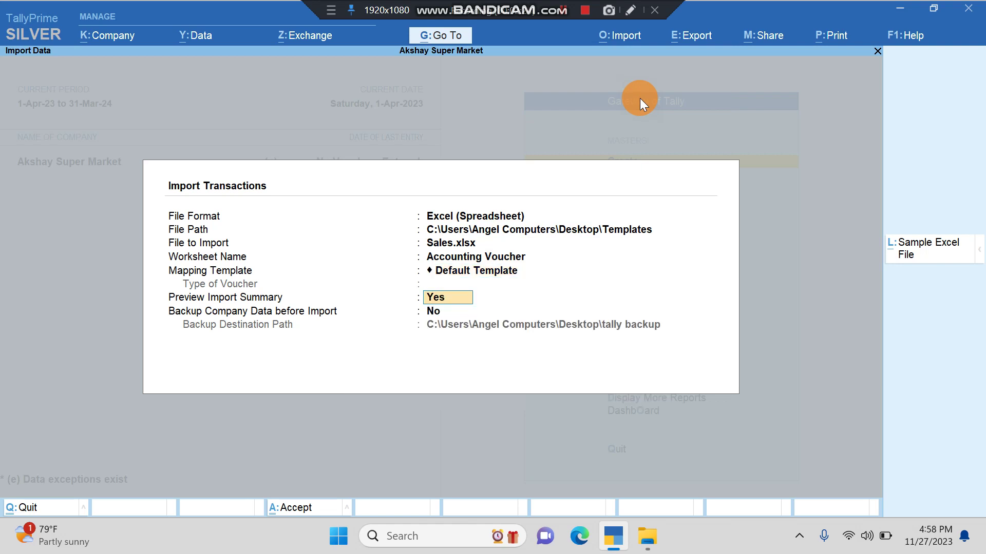
{"action": "key", "text": "Return"}
{"action": "key", "text": "Return"}
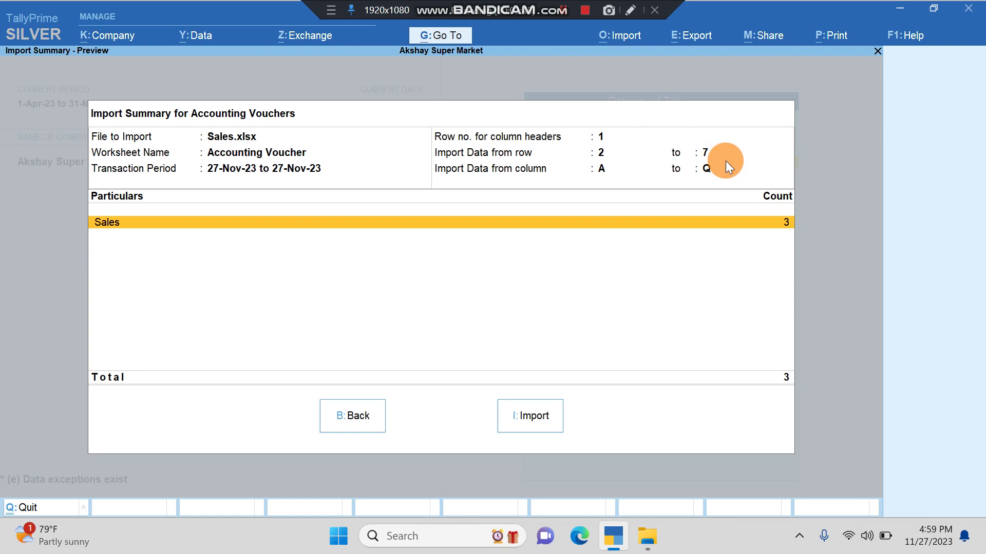
Step: Import the three sales vouchers and open the Statistics report
{"action": "left_click", "coordinate": [528, 420]}
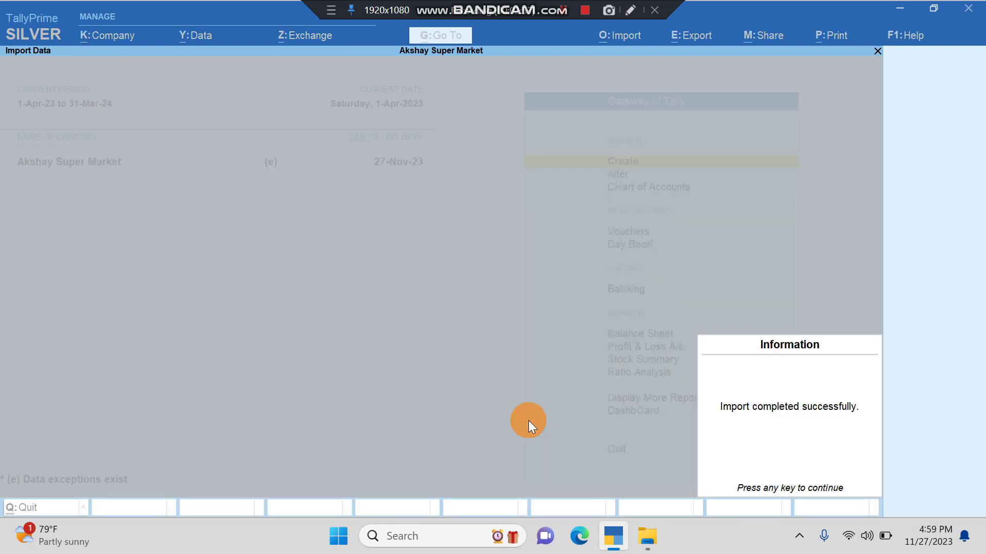
{"action": "key", "text": "Return"}
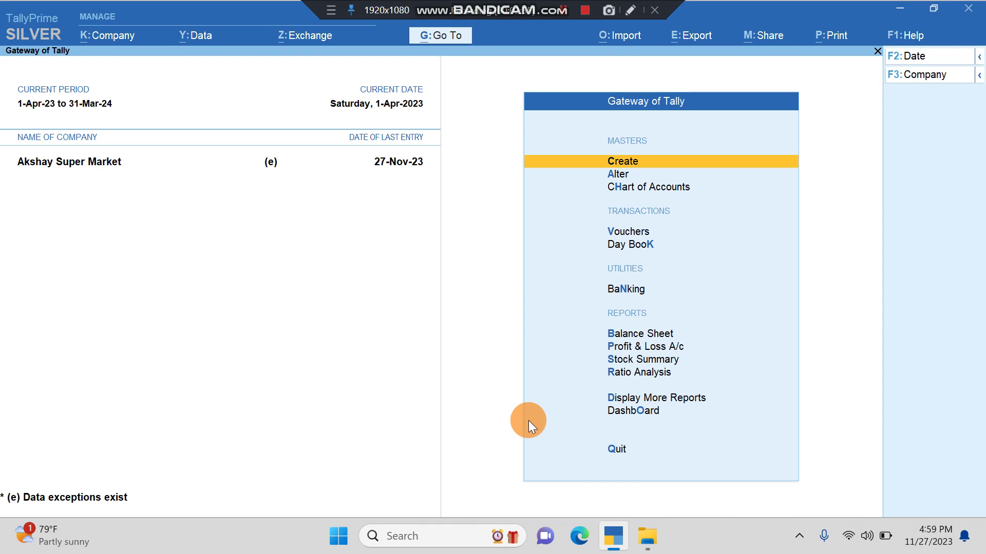
{"action": "left_click", "coordinate": [667, 398]}
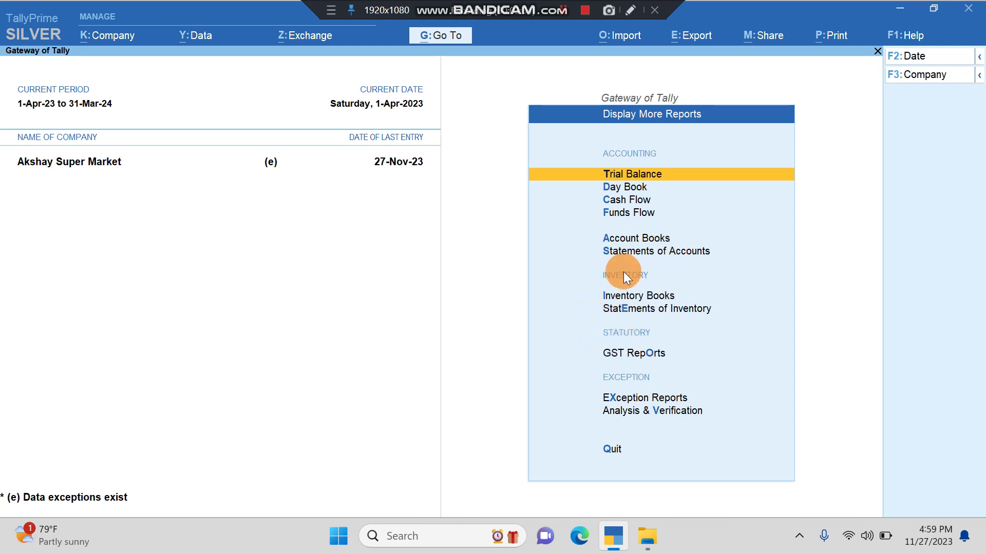
{"action": "left_click", "coordinate": [645, 254]}
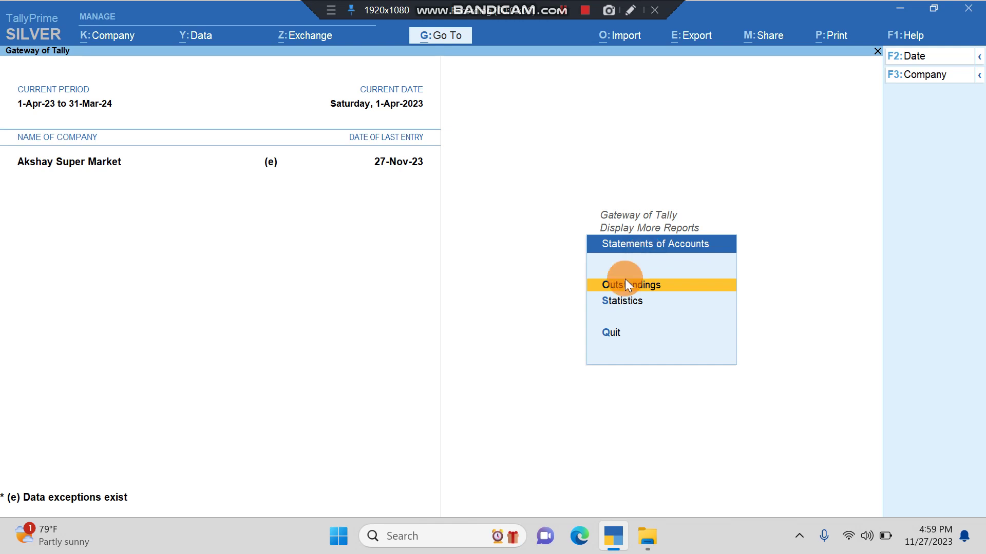
{"action": "left_click", "coordinate": [603, 303]}
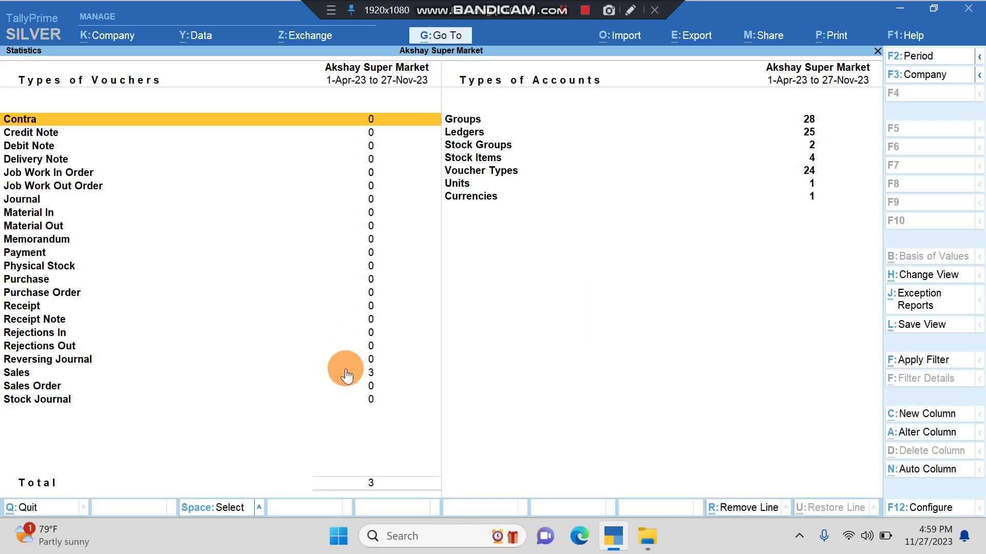
Step: Open November's Sales register totalling 30,000.00 and inspect Customer1's voucher 13
{"action": "left_click", "coordinate": [365, 380]}
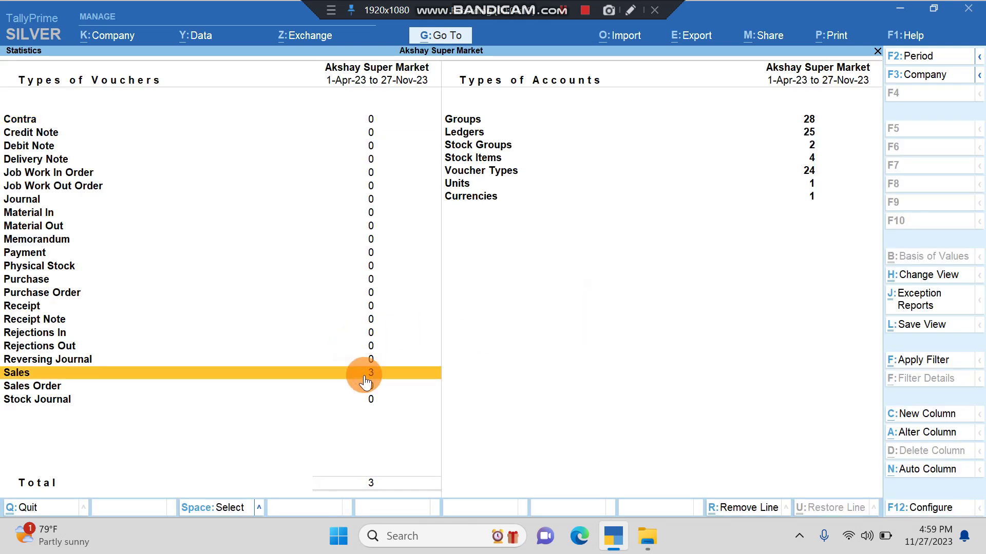
{"action": "left_click", "coordinate": [364, 378]}
{"action": "key", "text": "Return"}
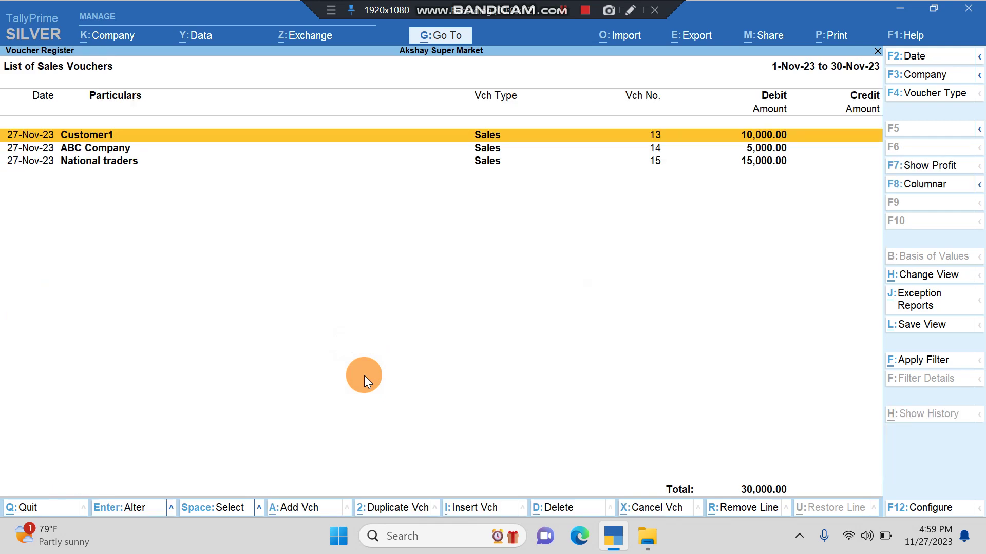
{"action": "key", "text": "Return"}
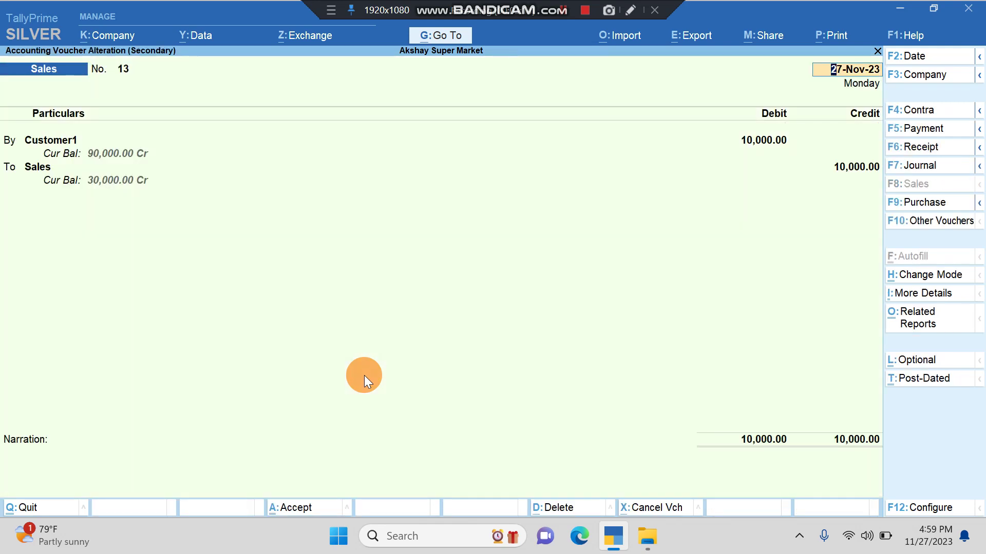
{"action": "key", "text": "Escape"}
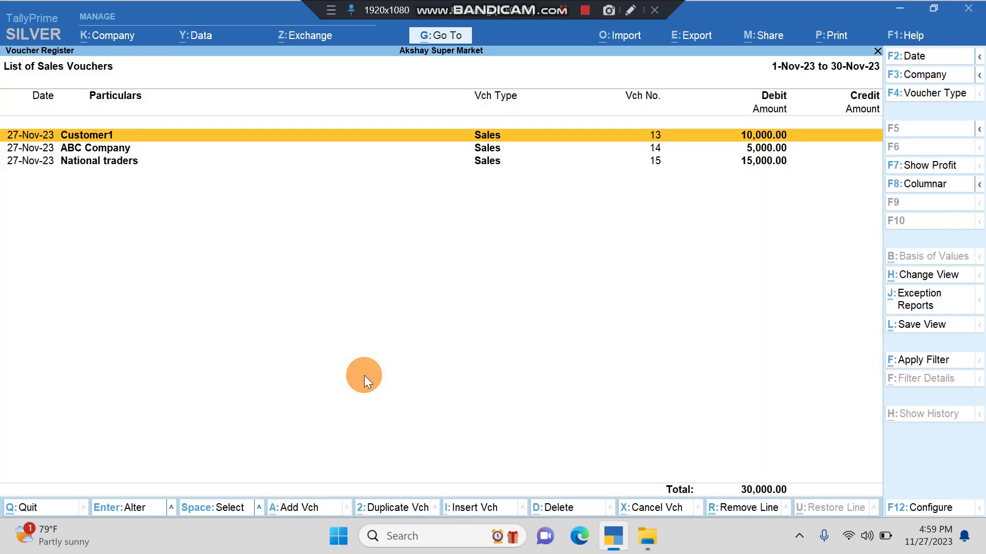
{"action": "key", "text": "Down"}
{"action": "key", "text": "Down"}
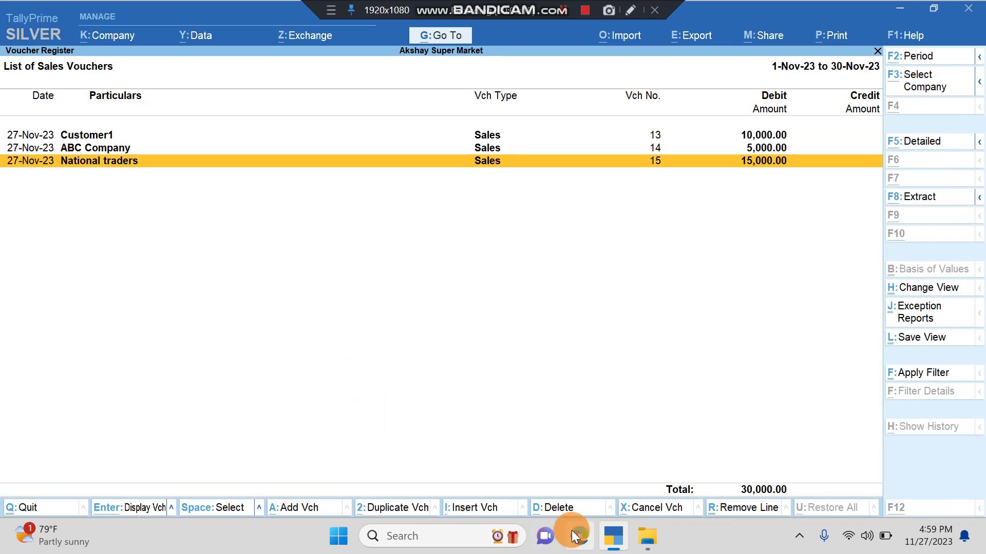
Step: Reopen Sales.xlsx and compare its dates, voucher numbers, ledger names and amounts with Tally
{"action": "key", "text": "alt+Tab"}
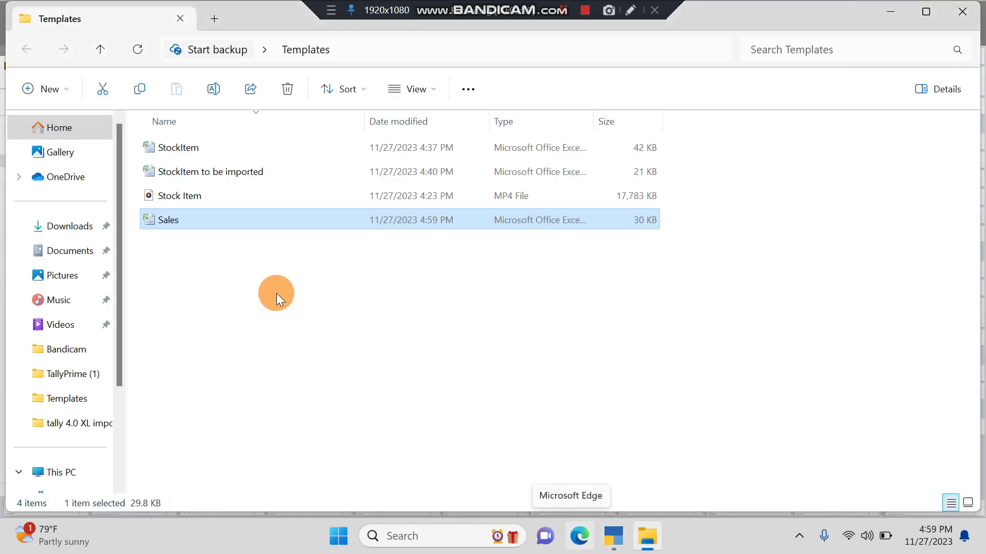
{"action": "double_click", "coordinate": [199, 226]}
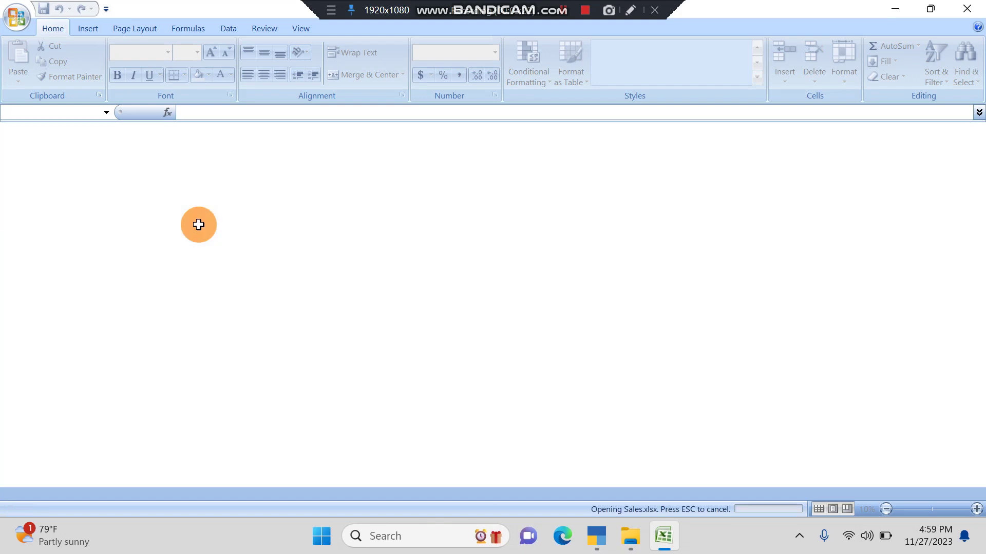
{"action": "key", "text": "Right"}
{"action": "key", "text": "Right"}
{"action": "key", "text": "Right"}
{"action": "key", "text": "Right"}
{"action": "key", "text": "Right"}
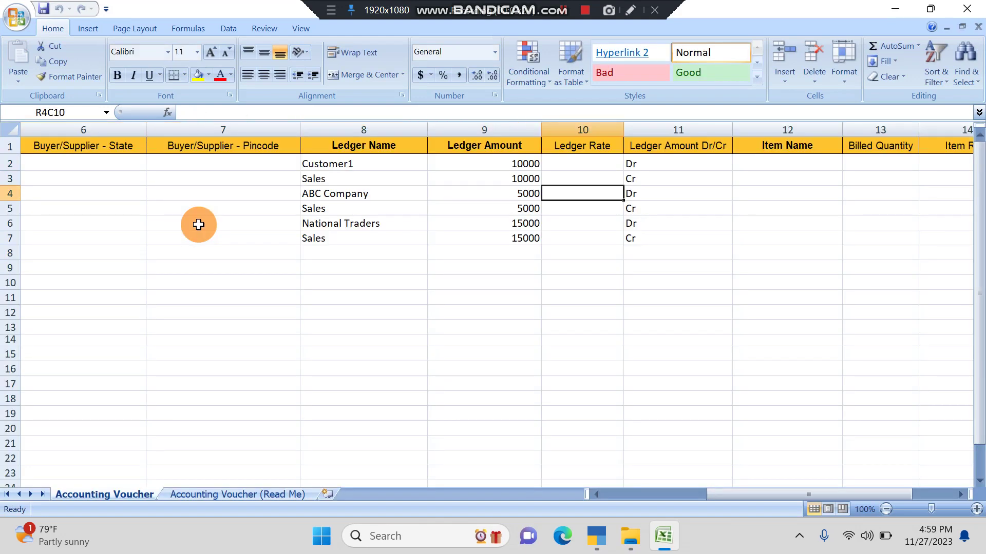
{"action": "key", "text": "Up"}
{"action": "key", "text": "Up"}
{"action": "key", "text": "Left"}
{"action": "key", "text": "Left"}
{"action": "key", "text": "Left"}
{"action": "key", "text": "Left"}
{"action": "key", "text": "Down"}
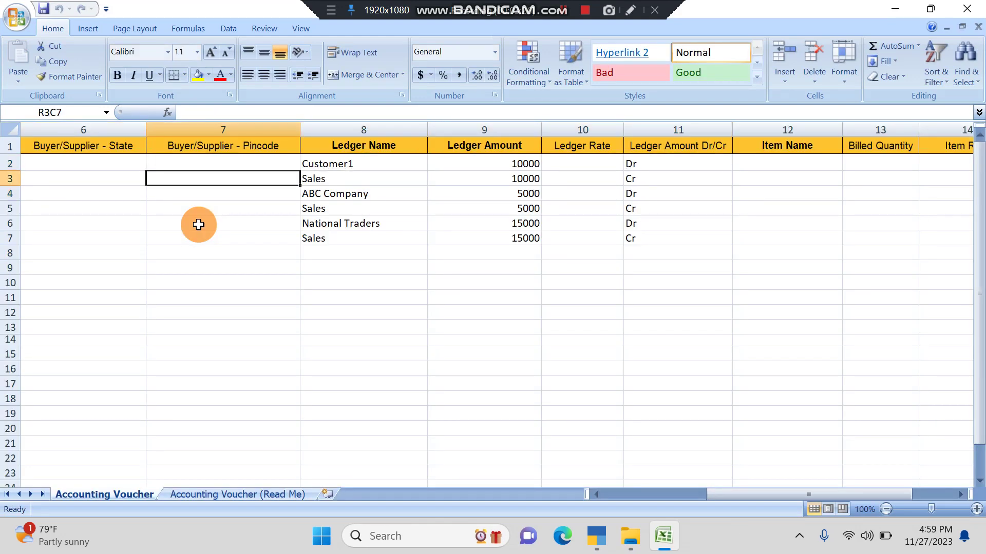
{"action": "key", "text": "Right"}
{"action": "key", "text": "Down"}
{"action": "key", "text": "Down"}
{"action": "key", "text": "Down"}
{"action": "key", "text": "Left"}
{"action": "key", "text": "Left"}
{"action": "key", "text": "Left"}
{"action": "key", "text": "Left"}
{"action": "key", "text": "Left"}
{"action": "key", "text": "Left"}
{"action": "key", "text": "Left"}
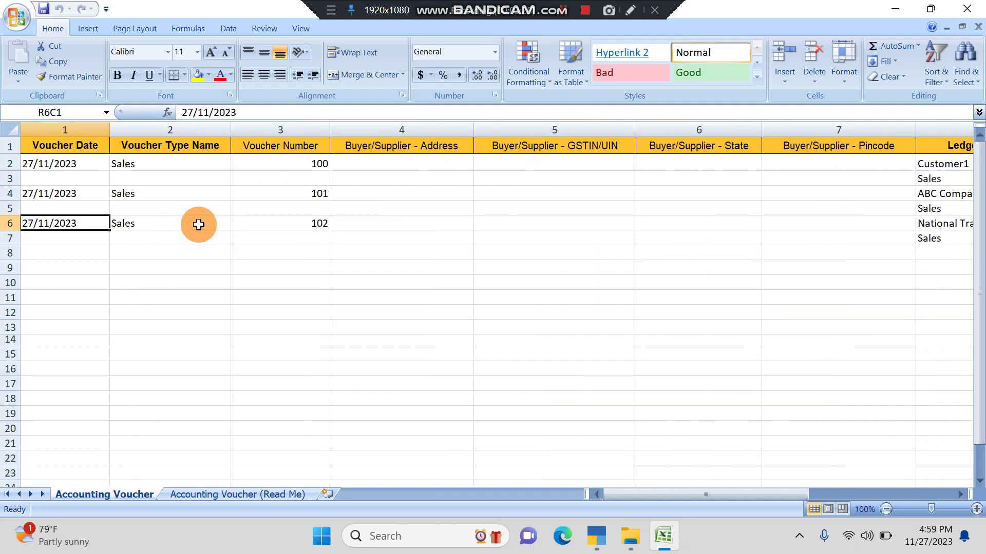
{"action": "key", "text": "Up"}
{"action": "key", "text": "Right"}
{"action": "key", "text": "Right"}
{"action": "key", "text": "Up"}
{"action": "key", "text": "Up"}
{"action": "key", "text": "Down"}
{"action": "key", "text": "Down"}
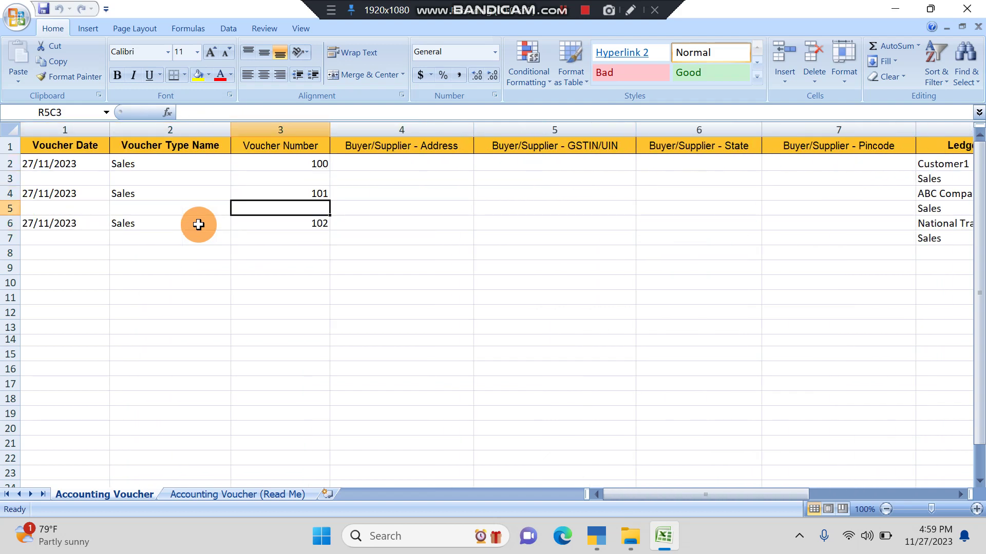
{"action": "key", "text": "alt+Tab"}
{"action": "key", "text": "alt+Tab"}
Step: Reopen Customer1's voucher 13, then exit the sales reports back to Gateway of Tally
{"action": "key", "text": "Tab"}
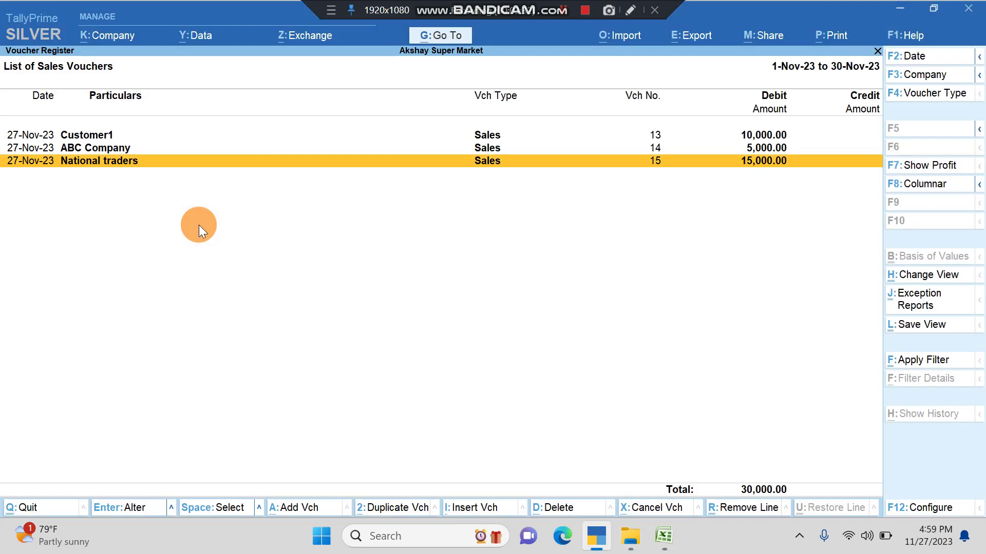
{"action": "key", "text": "Up"}
{"action": "key", "text": "Up"}
{"action": "key", "text": "Return"}
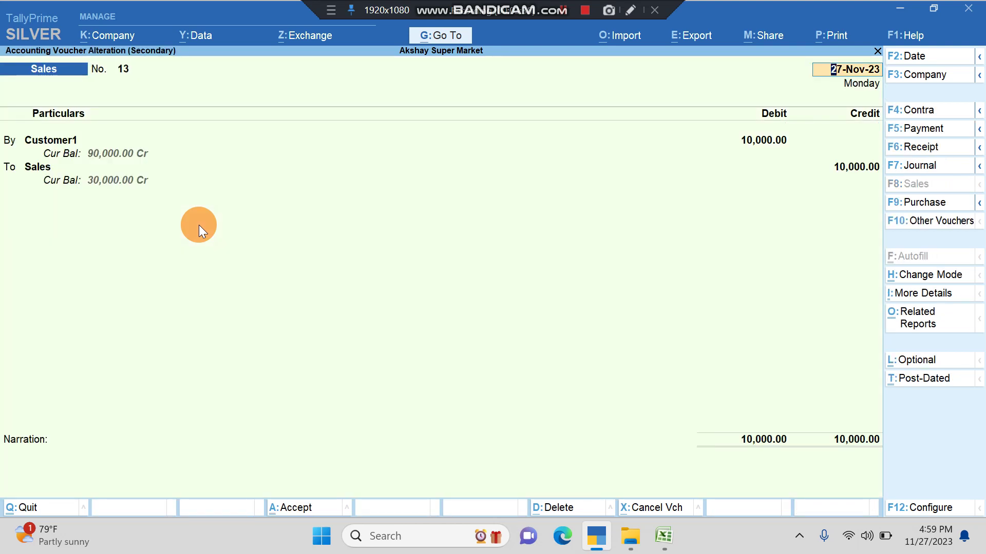
{"action": "key", "text": "Escape"}
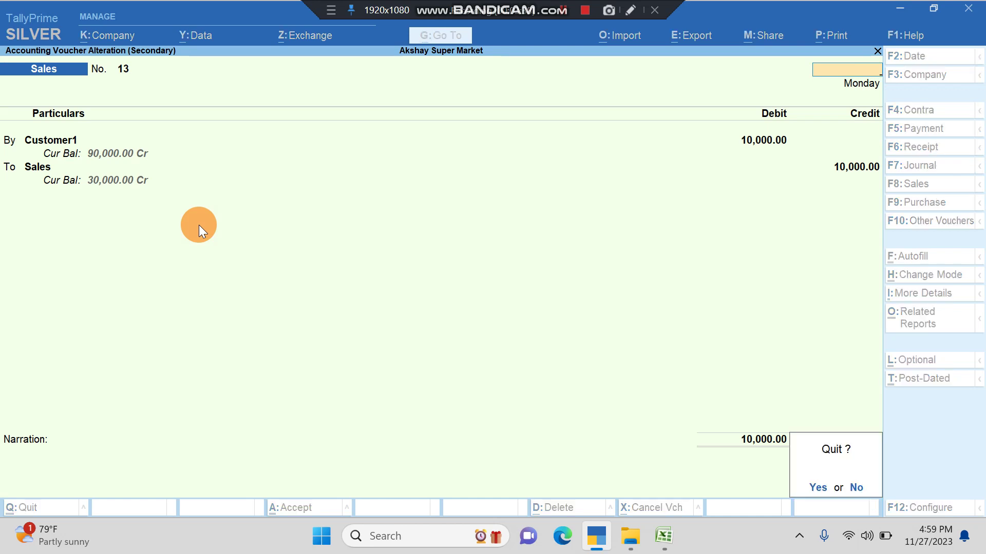
{"action": "key", "text": "y"}
{"action": "key", "text": "Escape"}
{"action": "key", "text": "Escape"}
{"action": "key", "text": "Escape"}
{"action": "key", "text": "Escape"}
{"action": "key", "text": "Escape"}
{"action": "key", "text": "Escape"}
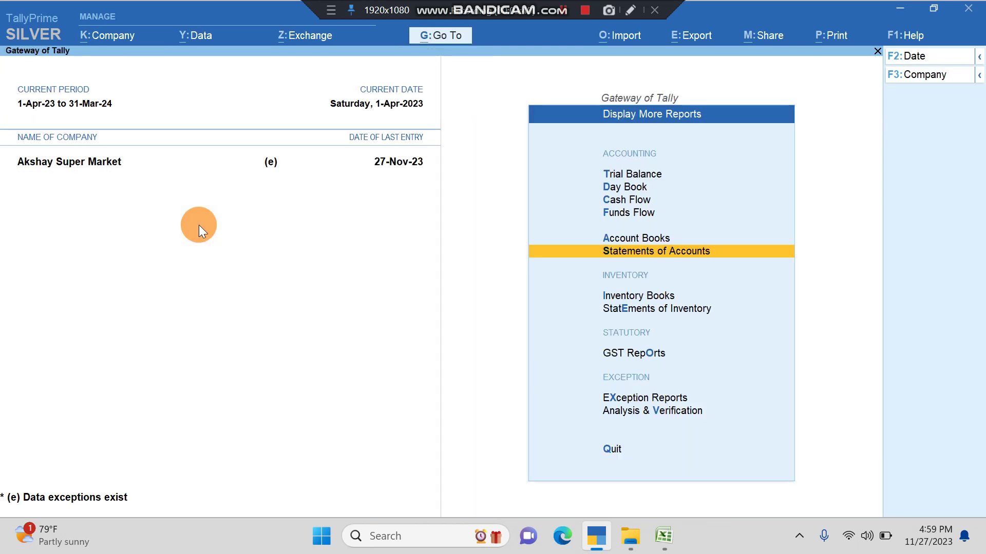
{"action": "key", "text": "n"}
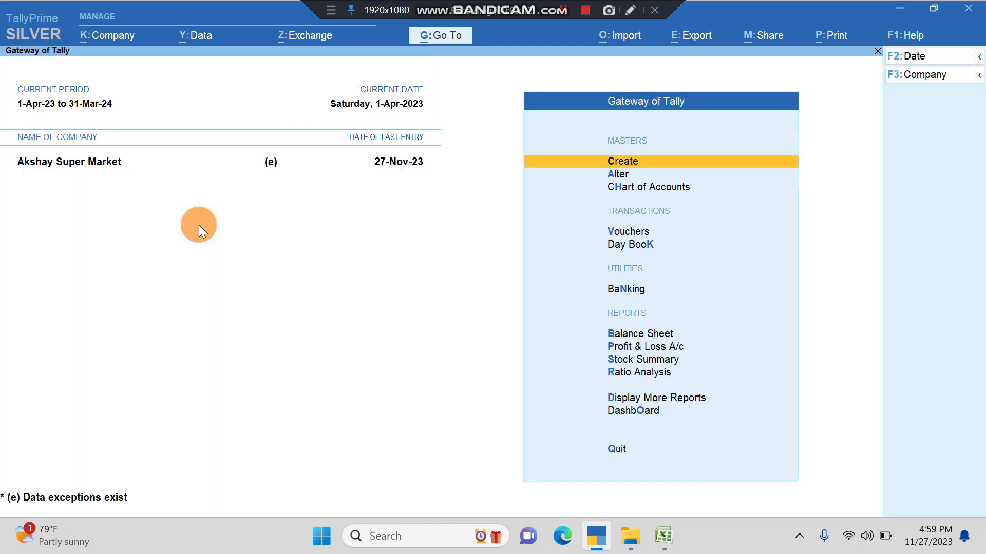